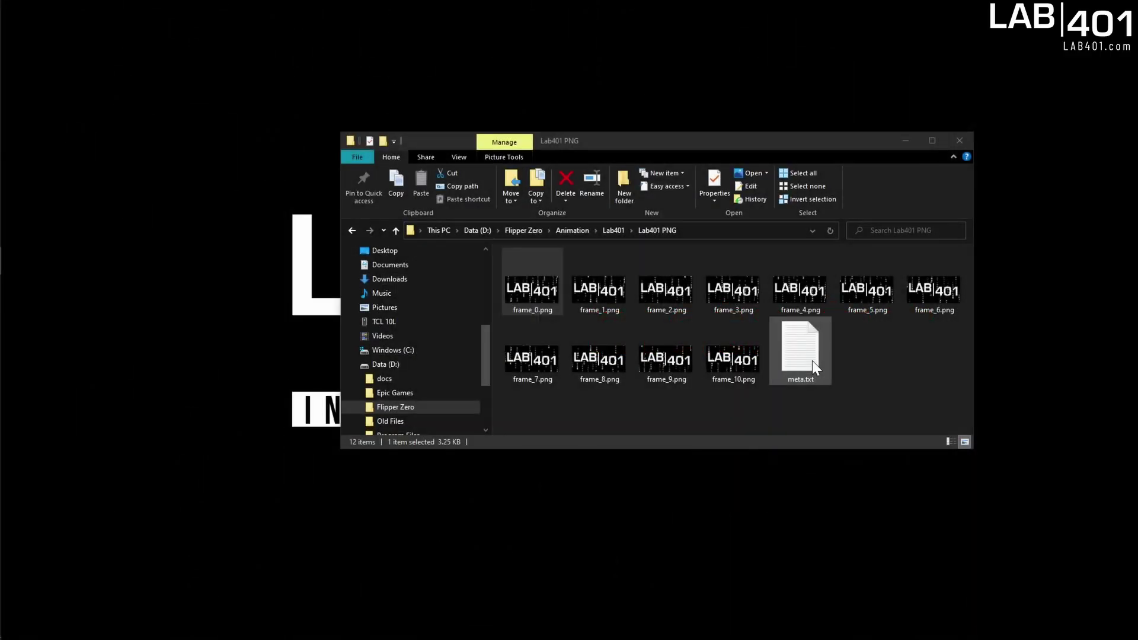
- Open meta.txt in Notepad and review its Passive and Active frames lines
{"action": "double_click", "coordinate": [812, 360]}
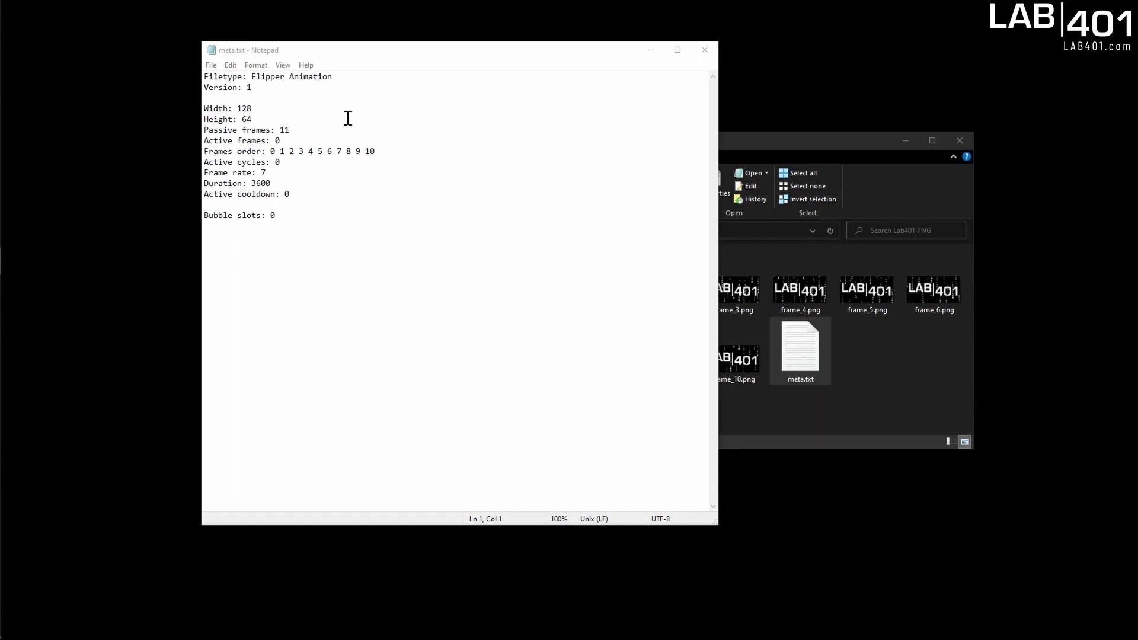
{"action": "left_click_drag", "start_coordinate": [308, 128], "coordinate": [204, 131]}
{"action": "left_click_drag", "start_coordinate": [280, 141], "coordinate": [197, 129]}
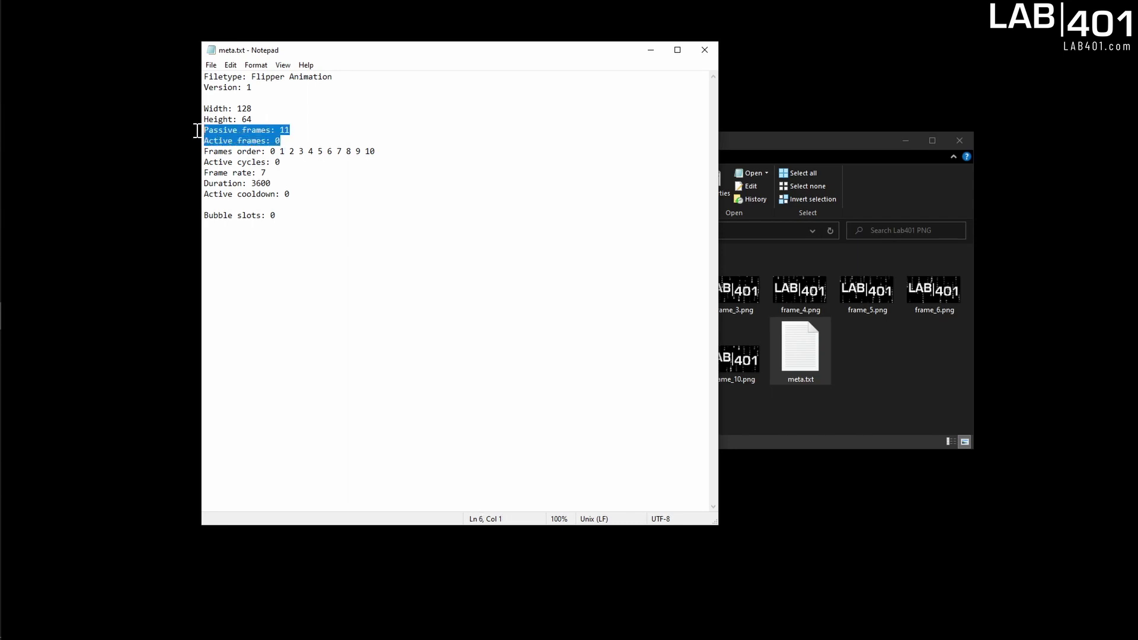
{"action": "left_click", "coordinate": [954, 60]}
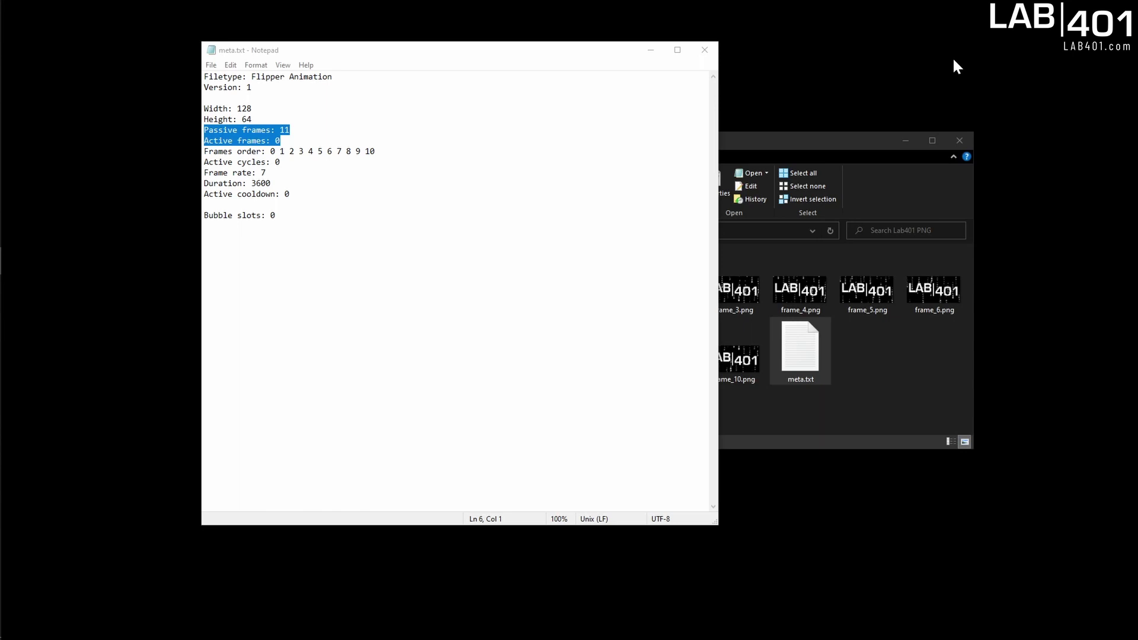
{"action": "left_click", "coordinate": [225, 144]}
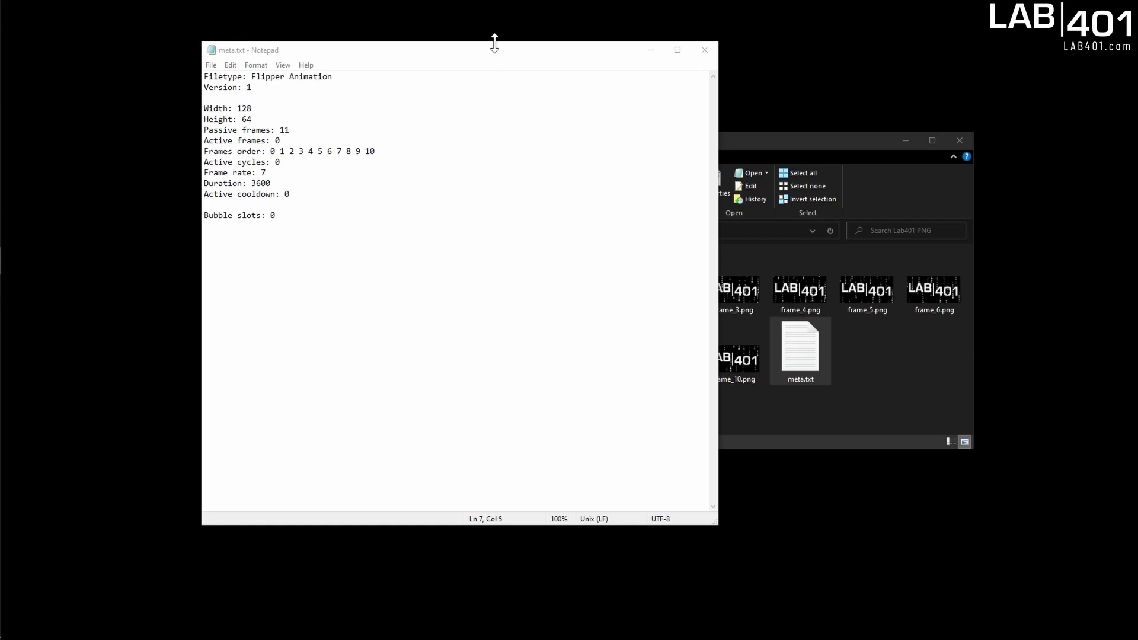
- Arrange the meta.txt Notepad window beside the Explorer frames window
{"action": "left_click_drag", "start_coordinate": [493, 38], "coordinate": [861, 131]}
{"action": "left_click_drag", "start_coordinate": [556, 137], "coordinate": [355, 134]}
{"action": "left_click", "coordinate": [824, 139]}
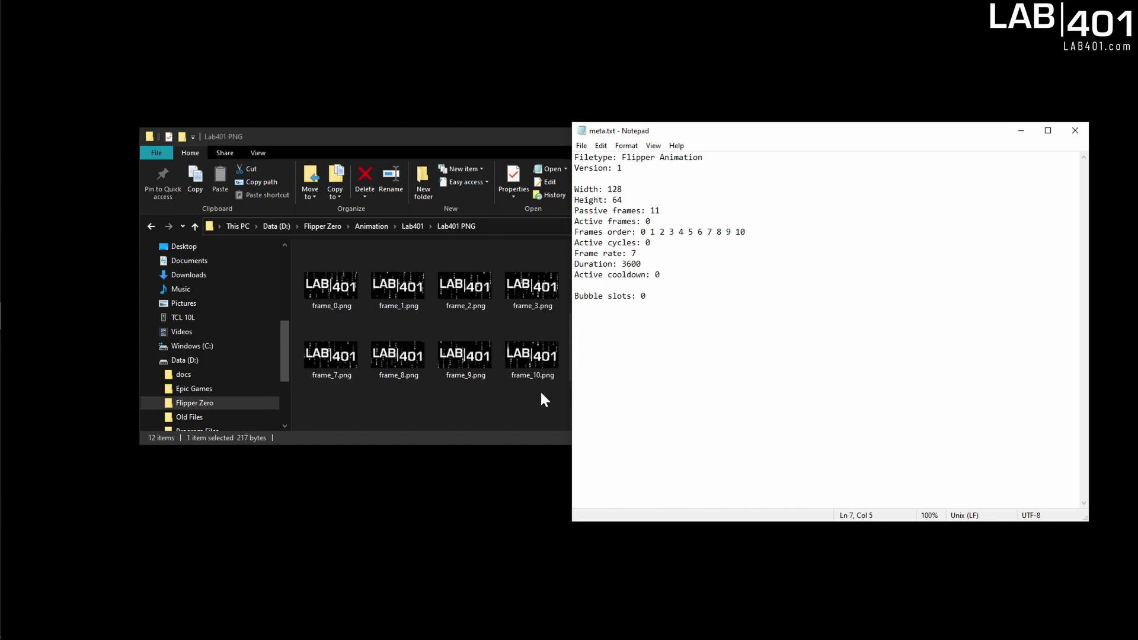
- Switch to the browser showing the flipperdevices/flipperzero-firmware GitHub repository
{"action": "left_click", "coordinate": [1038, 81]}
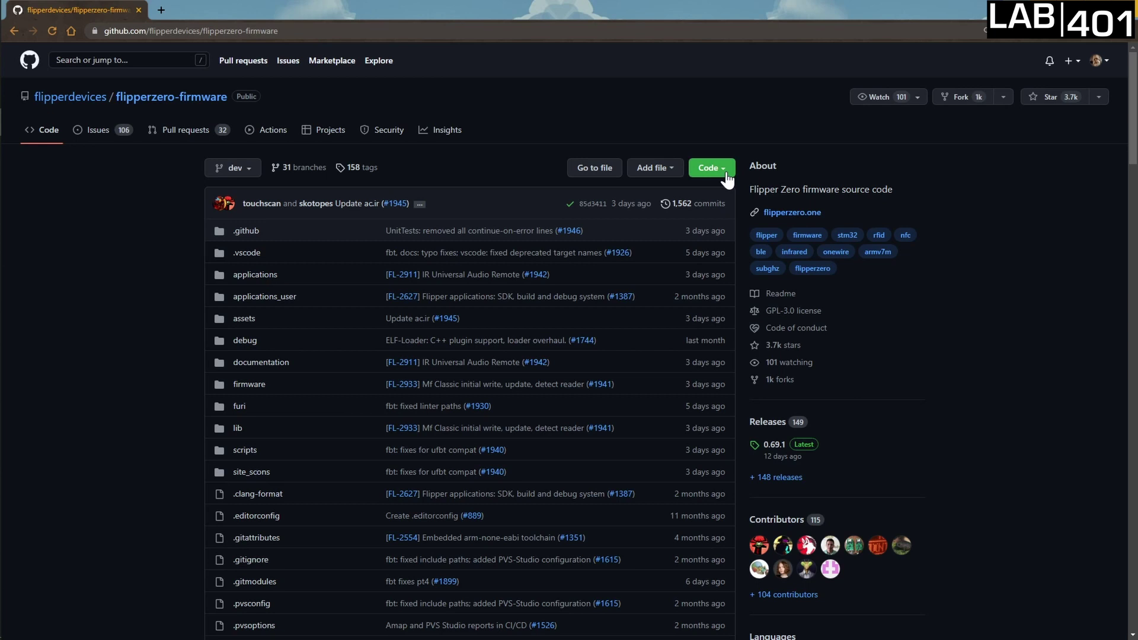
- Copy the firmware repository's HTTPS clone URL from the green Code menu
{"action": "left_click", "coordinate": [725, 172]}
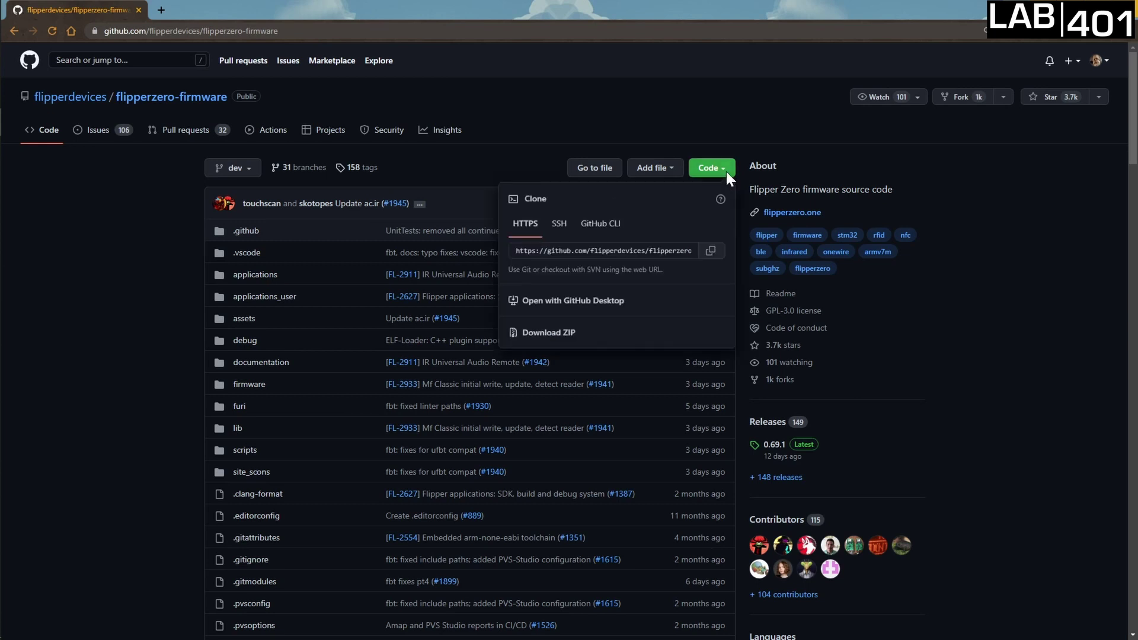
{"action": "left_click", "coordinate": [715, 260]}
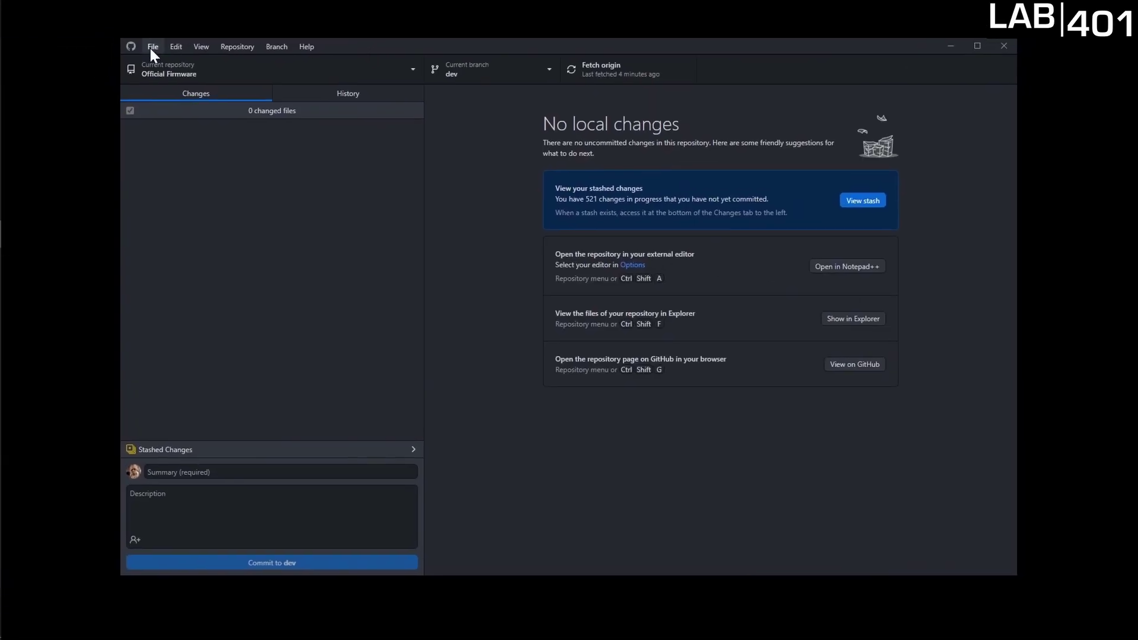
- Clone the pasted flipperzero-firmware URL into D:\Flipper Zero\Github using GitHub Desktop
{"action": "left_click", "coordinate": [152, 47]}
{"action": "left_click", "coordinate": [166, 105]}
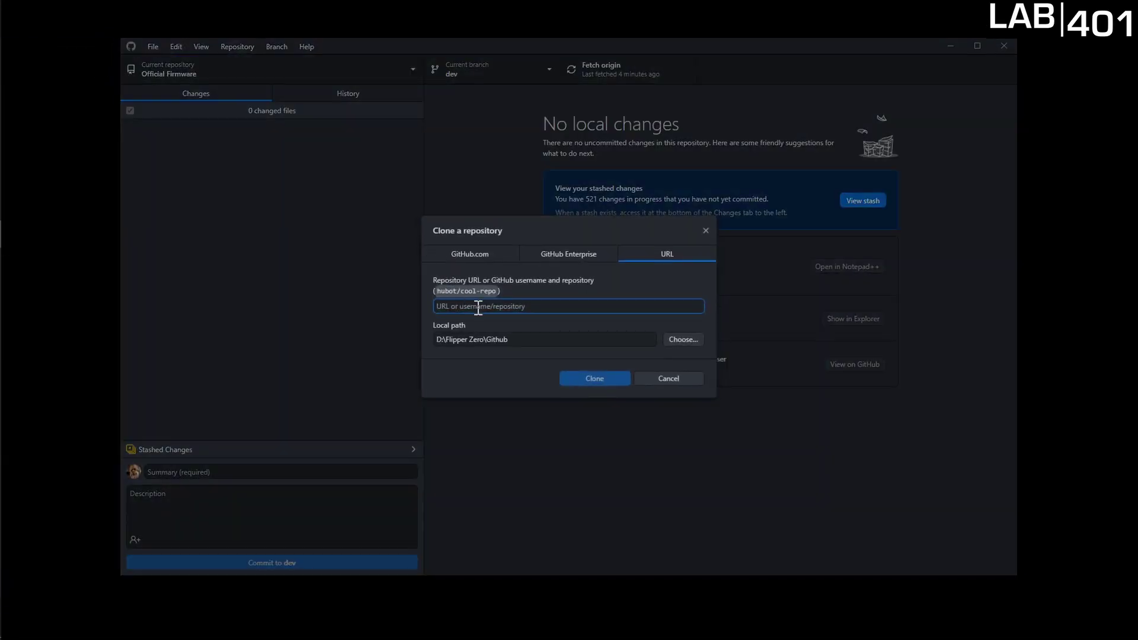
{"action": "key", "text": "ctrl+v"}
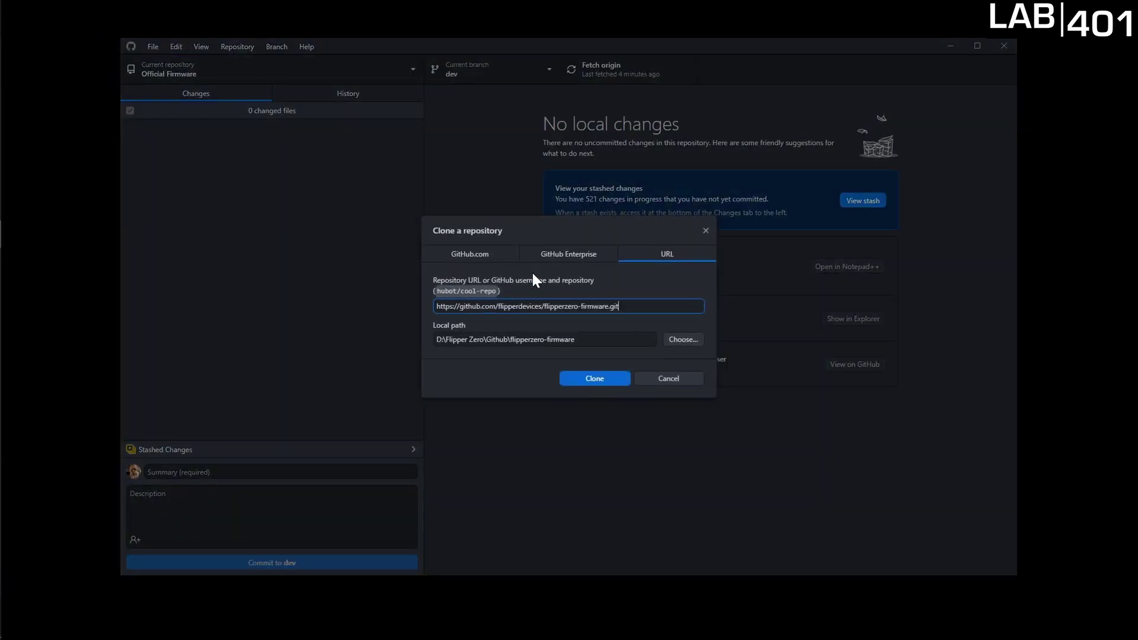
{"action": "left_click", "coordinate": [590, 380]}
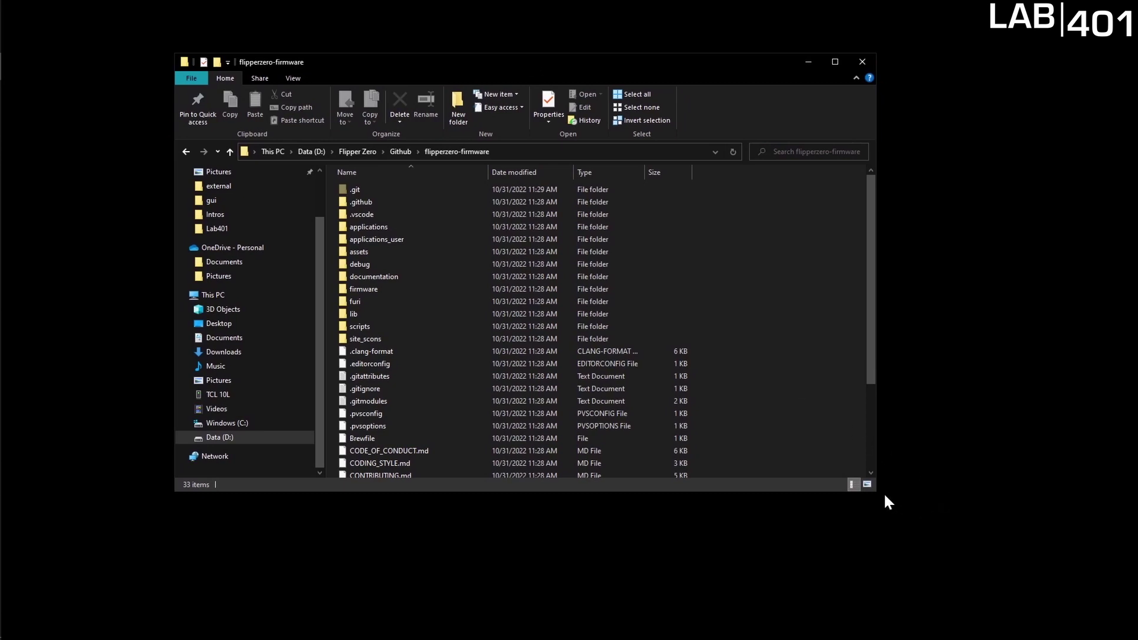
- Enlarge the firmware window and browse into assets\dolphin\external
{"action": "left_click_drag", "start_coordinate": [875, 491], "coordinate": [966, 539]}
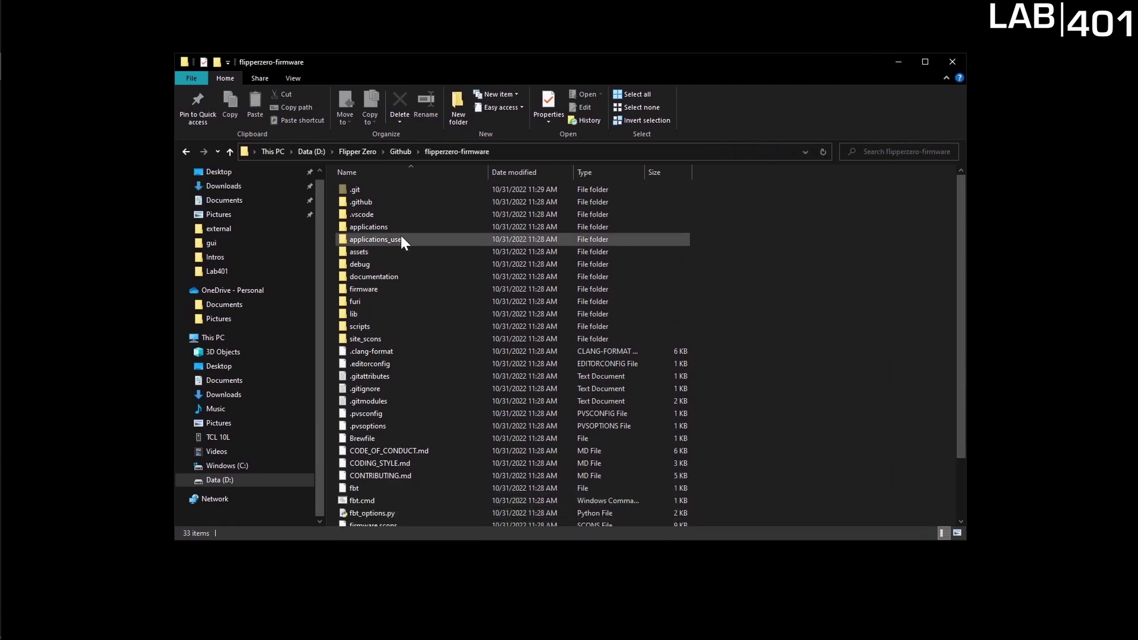
{"action": "double_click", "coordinate": [365, 250]}
{"action": "left_click", "coordinate": [367, 191]}
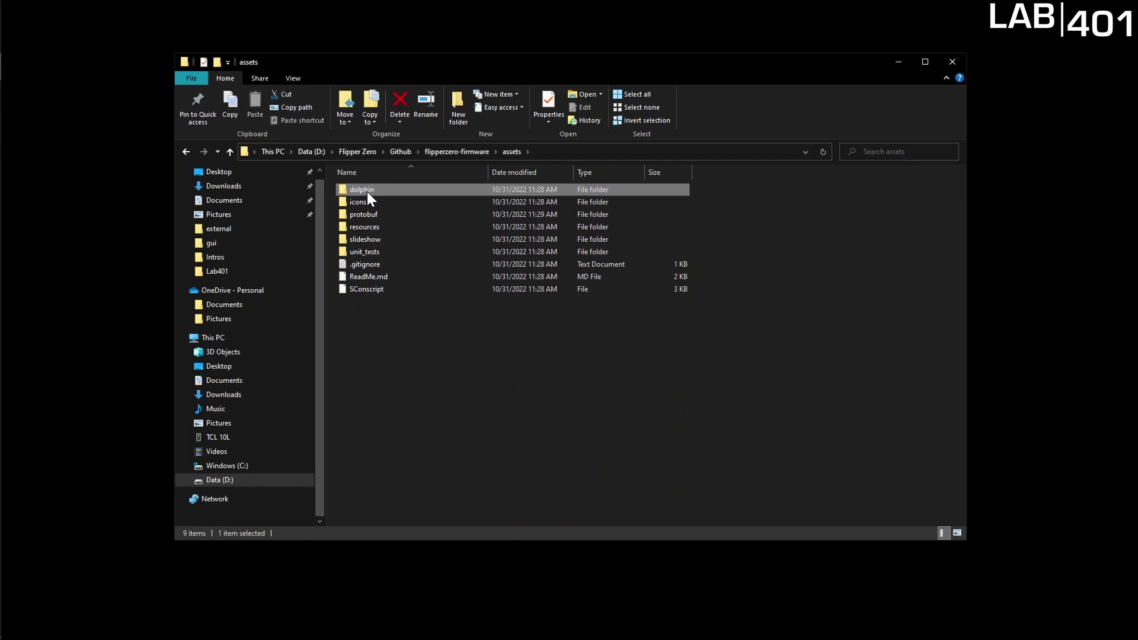
{"action": "double_click", "coordinate": [368, 191]}
{"action": "double_click", "coordinate": [371, 202]}
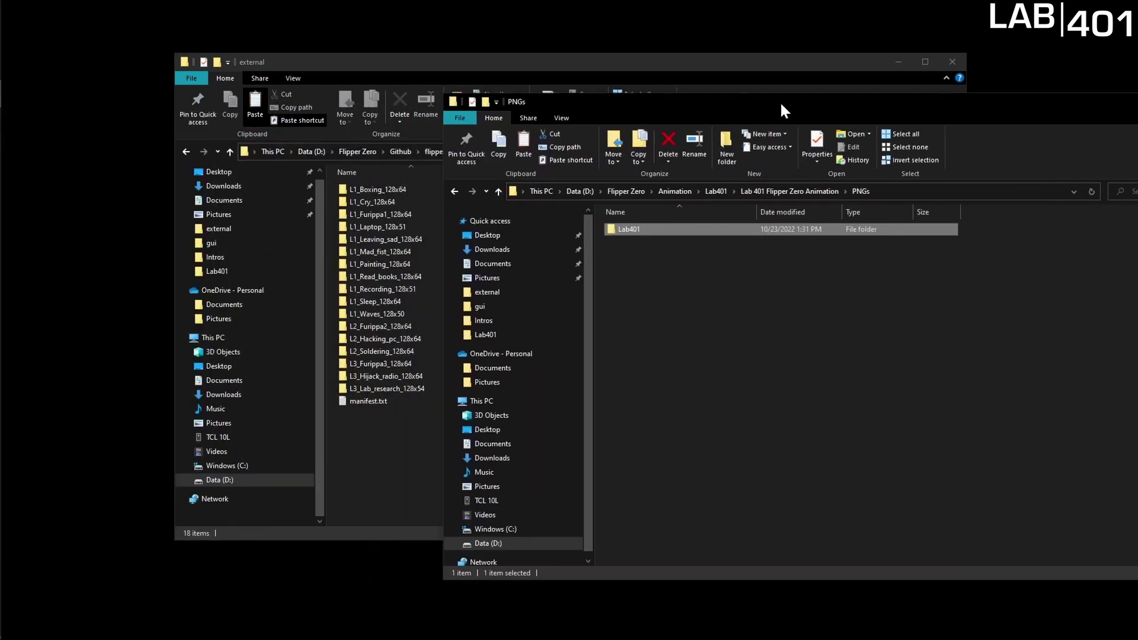
- Move the Lab401 folder into external and close the emptied PNGs window
{"action": "left_click_drag", "start_coordinate": [713, 229], "coordinate": [383, 448]}
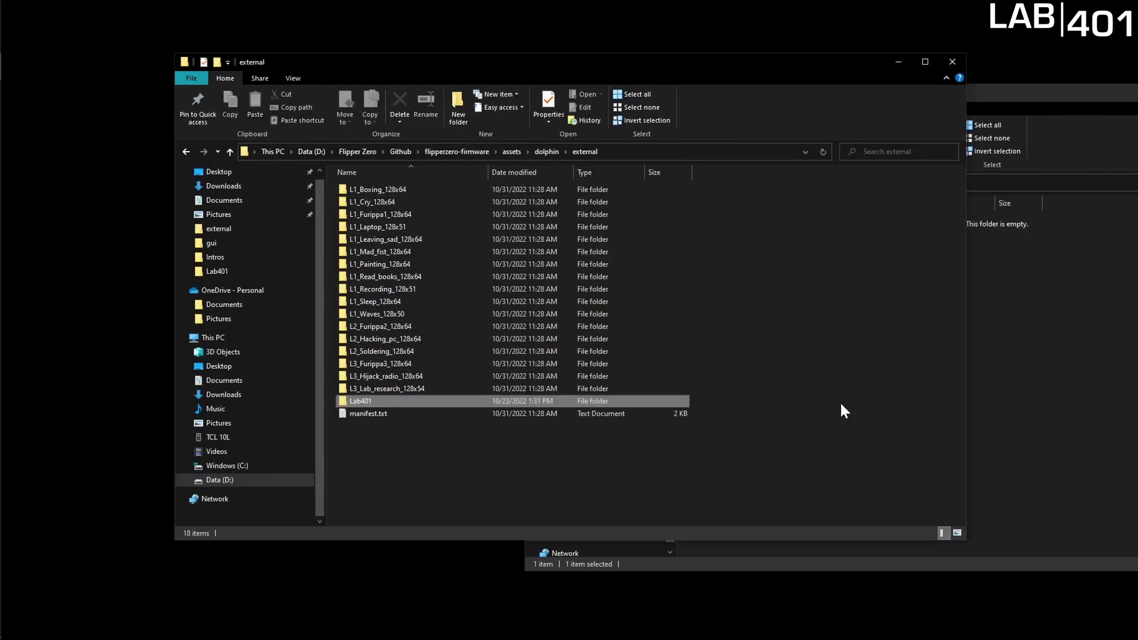
{"action": "left_click", "coordinate": [1045, 375]}
{"action": "left_click_drag", "start_coordinate": [1020, 99], "coordinate": [780, 102]}
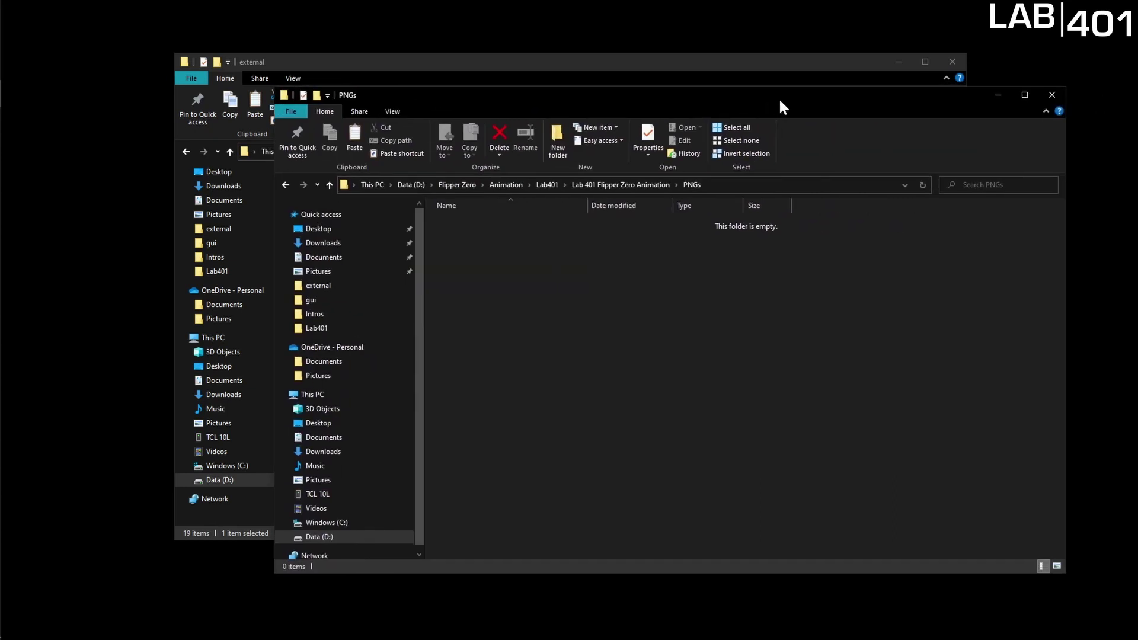
{"action": "left_click", "coordinate": [1051, 97]}
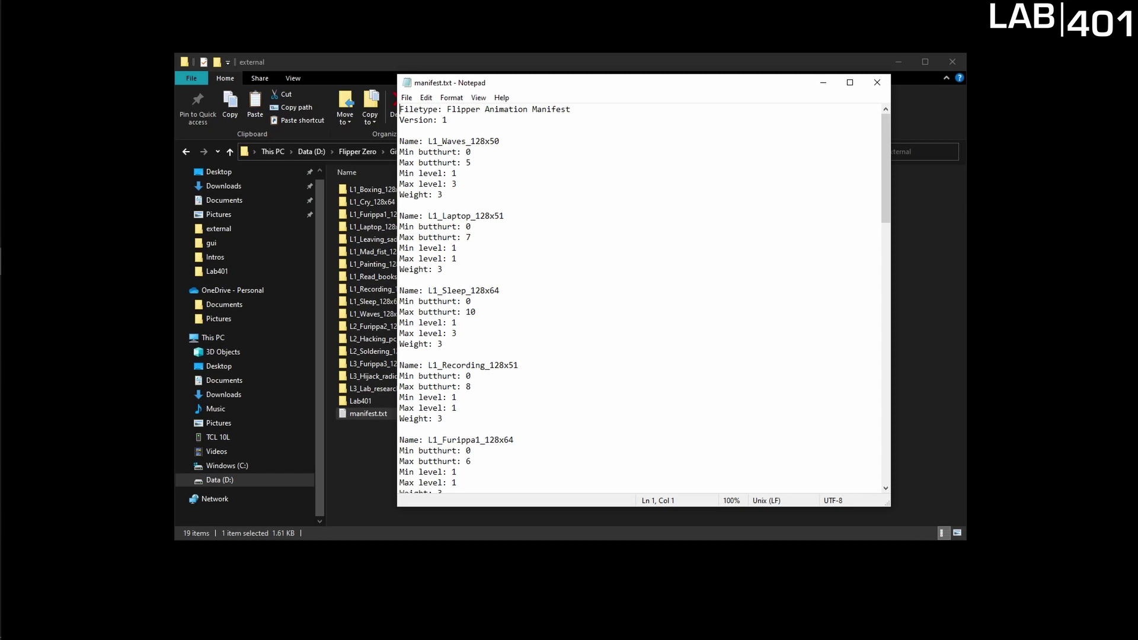
- Replace manifest.txt with the pasted entry and rename L1_Waves_128x50 to Lab401
{"action": "key", "text": "ctrl+a"}
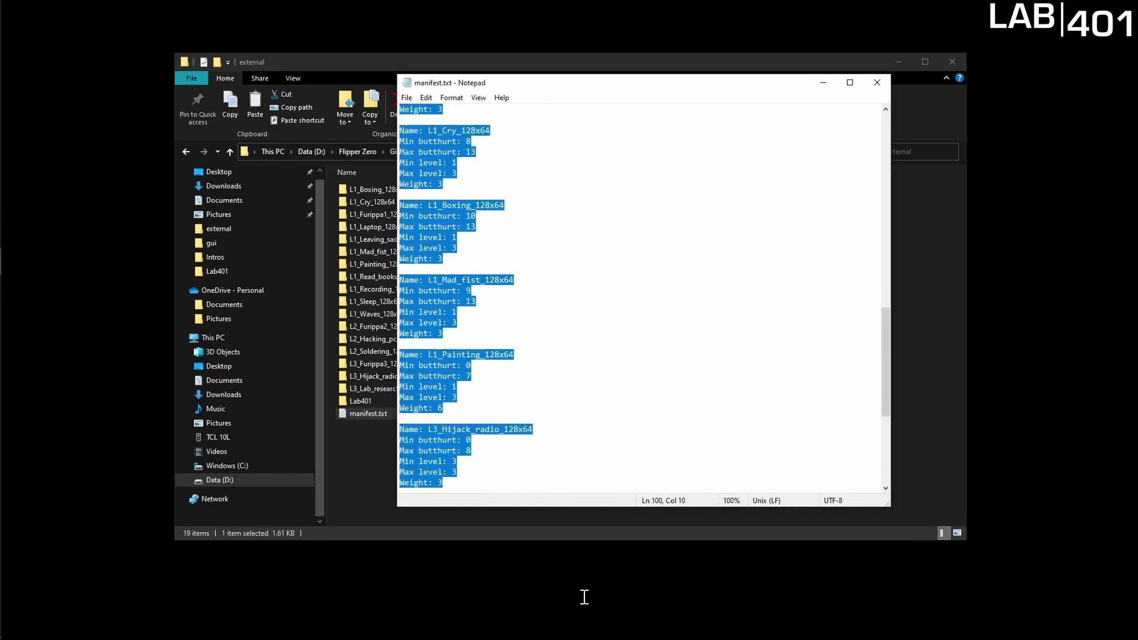
{"action": "key", "text": "ctrl+v"}
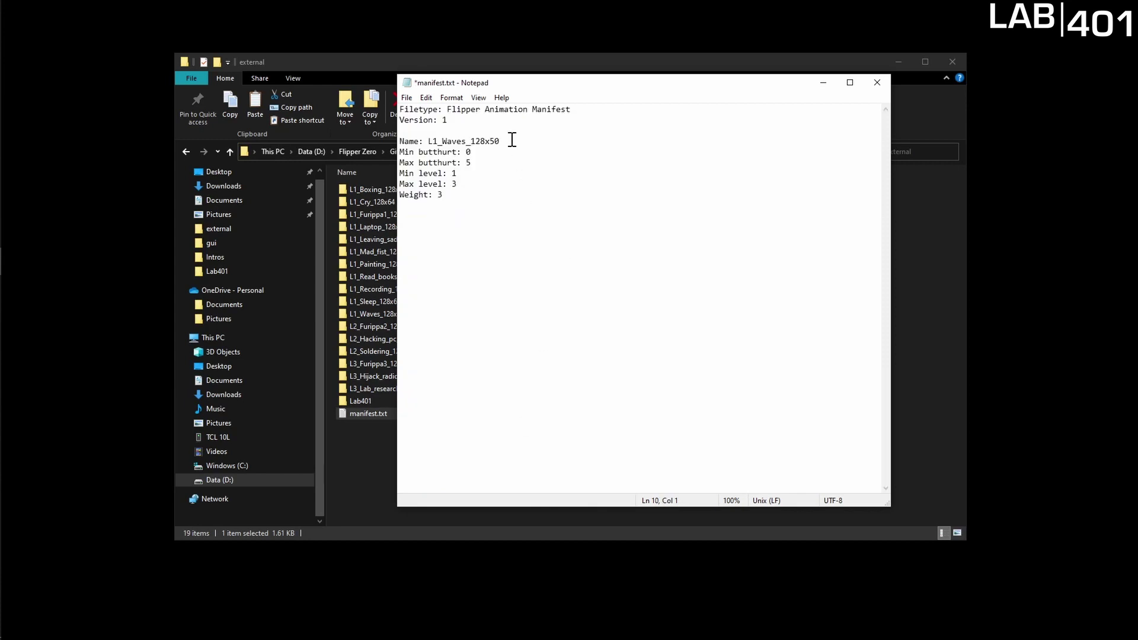
{"action": "left_click_drag", "start_coordinate": [510, 141], "coordinate": [428, 141]}
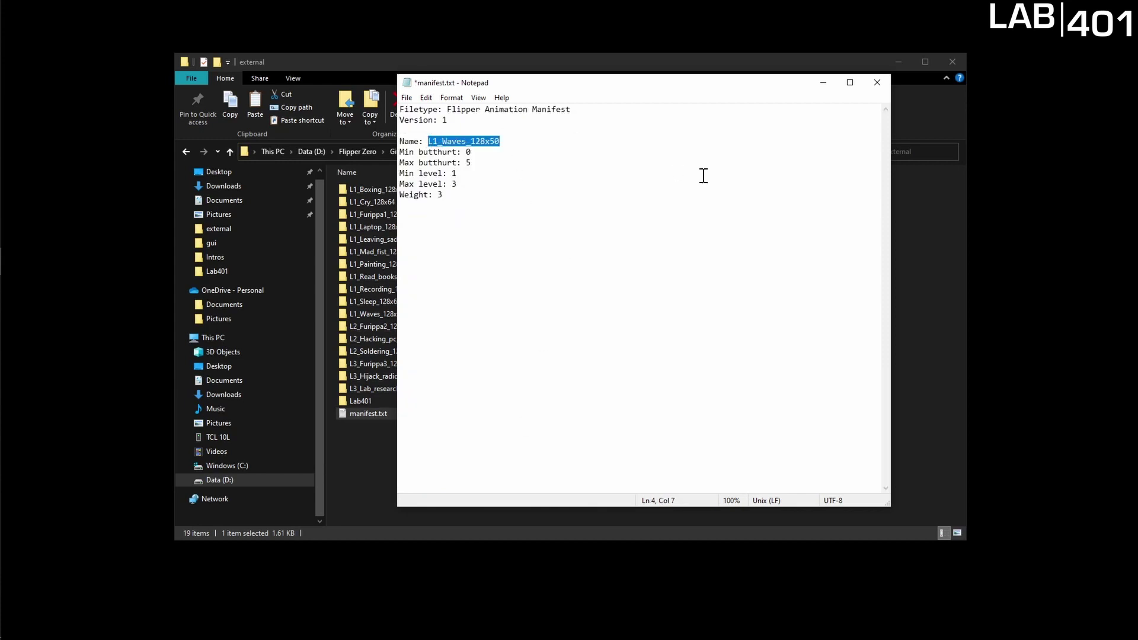
{"action": "type", "text": "Lab401"}
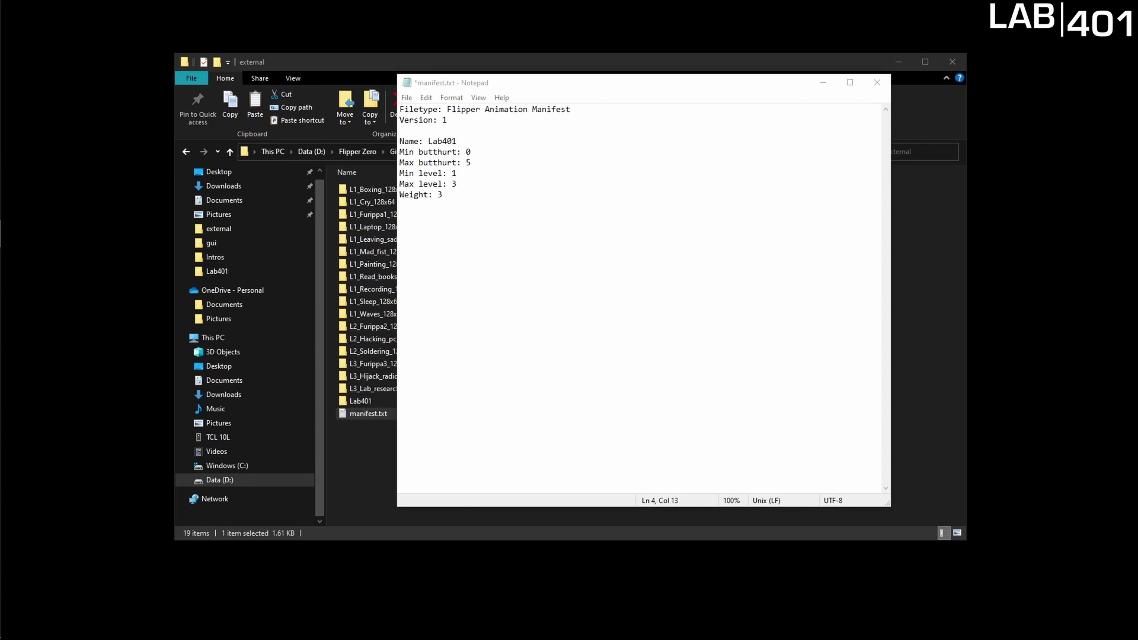
- Change the entry's weight from 3 to 8, then close the manifest
{"action": "left_click", "coordinate": [471, 195]}
{"action": "key", "text": "BackSpace"}
{"action": "type", "text": "8"}
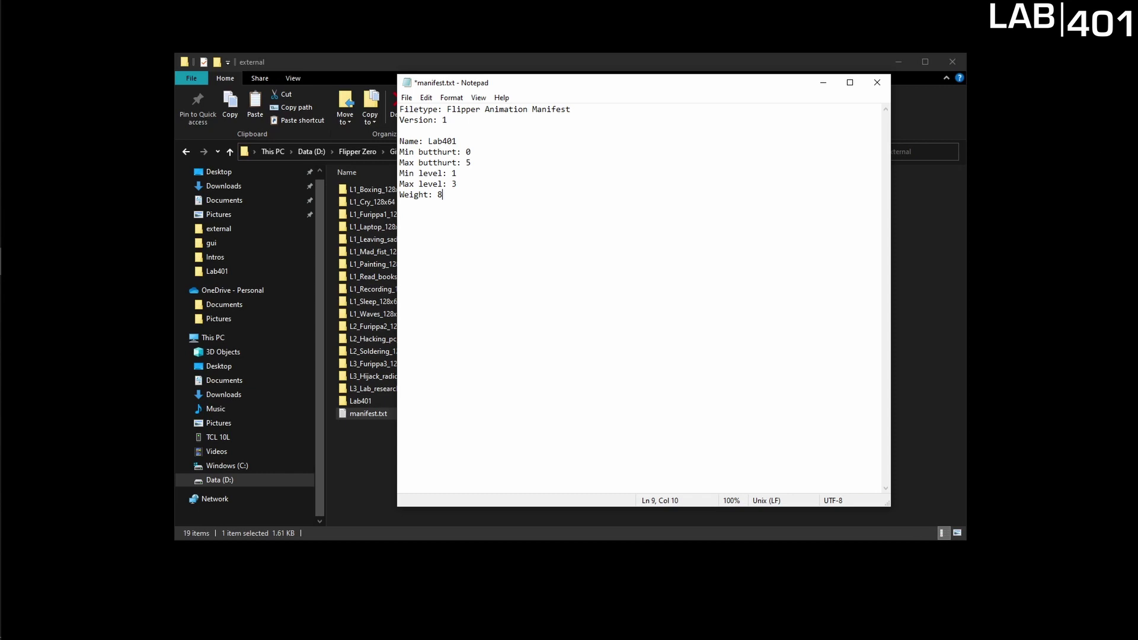
{"action": "left_click", "coordinate": [832, 37]}
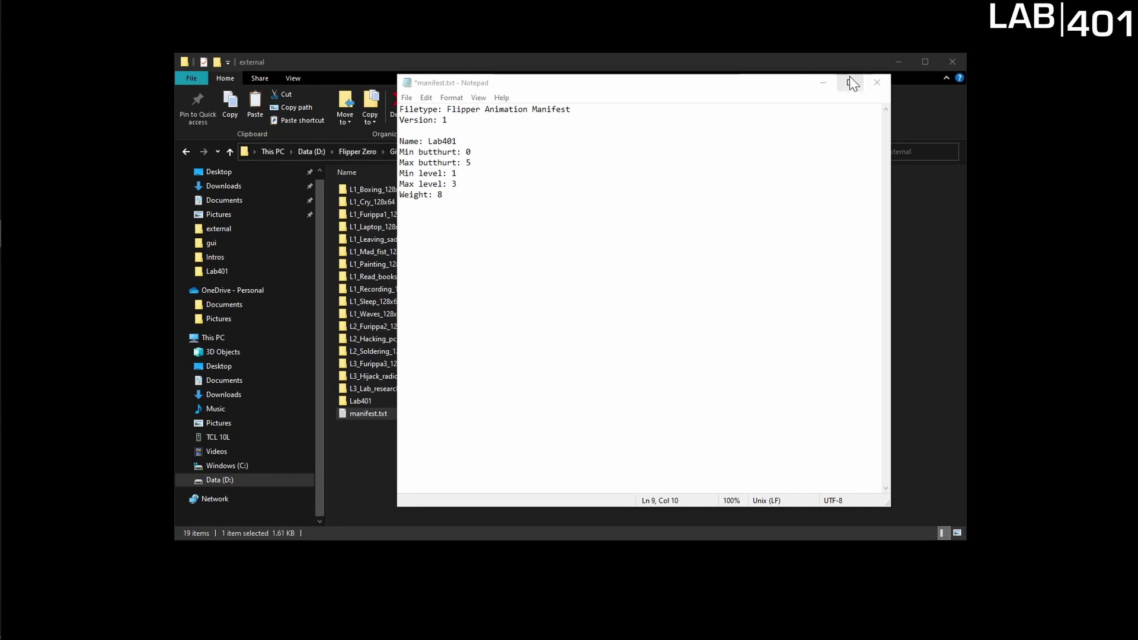
{"action": "left_click", "coordinate": [877, 83]}
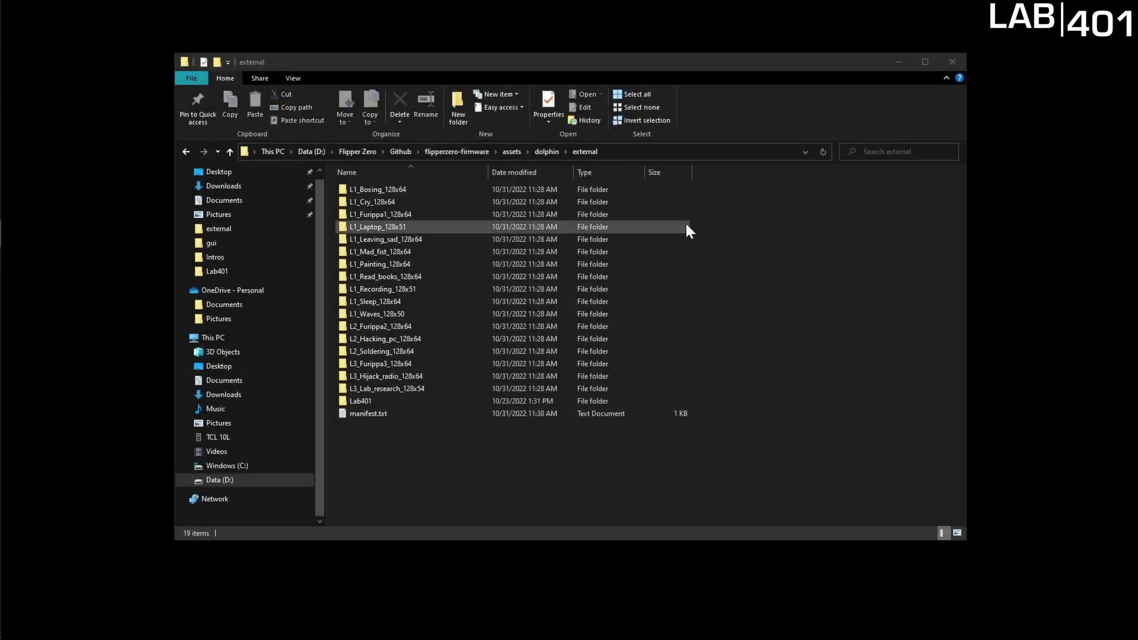
- Return to the flipperzero-firmware root folder and launch powershell from its address bar
{"action": "left_click", "coordinate": [469, 152]}
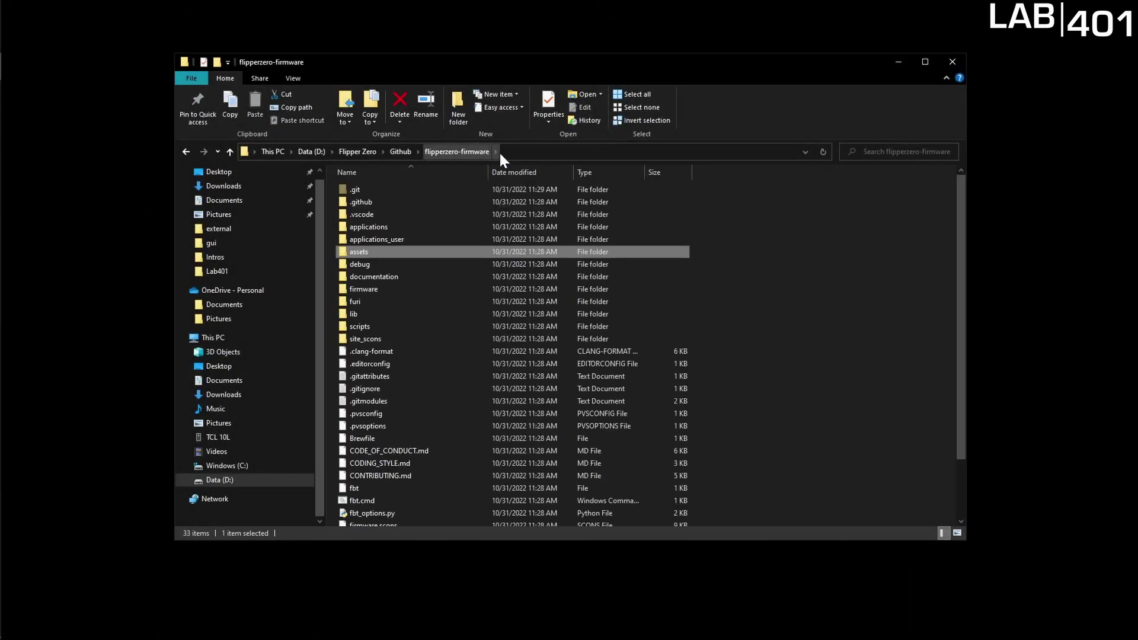
{"action": "left_click", "coordinate": [611, 152]}
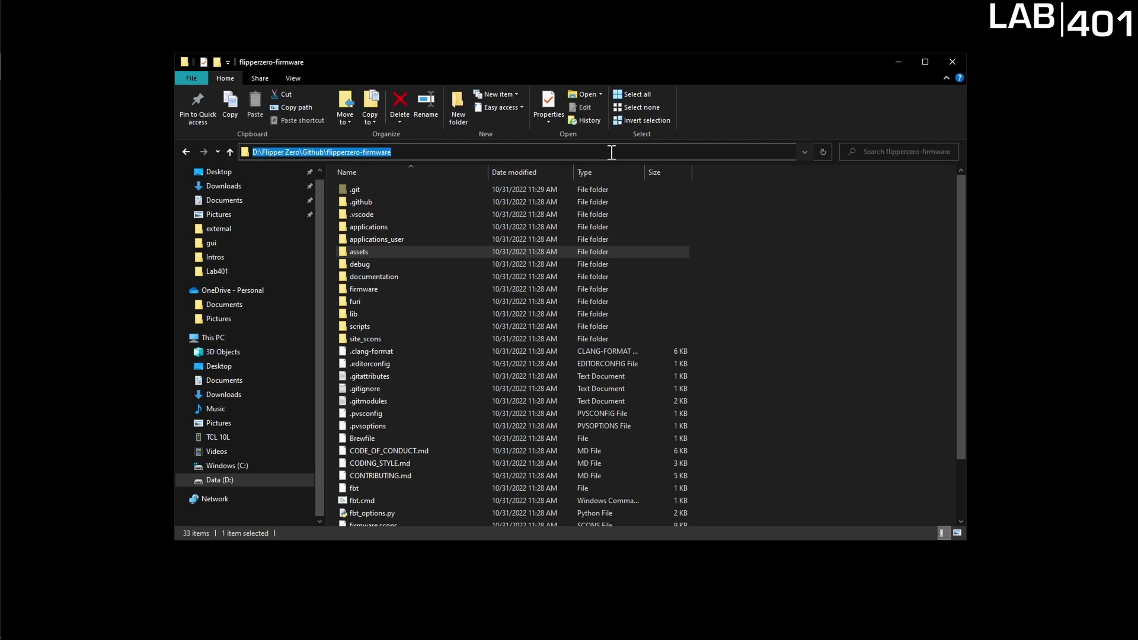
{"action": "type", "text": "powershell"}
{"action": "key", "text": "Return"}
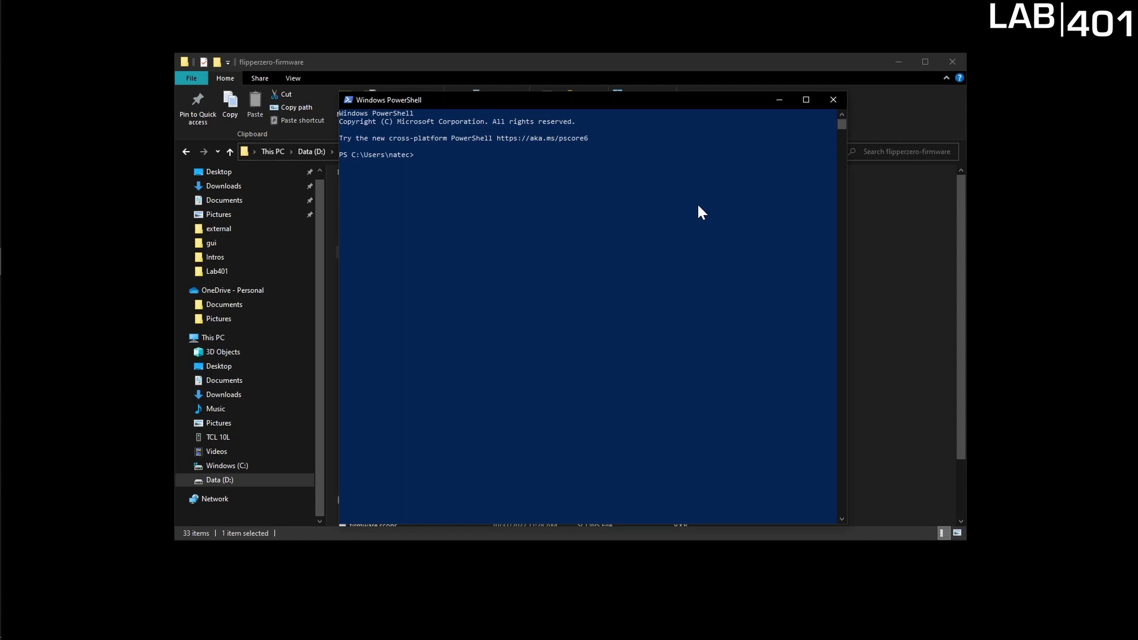
- Set PowerShell's location to the pasted firmware folder path
{"action": "type", "text": "location"}
{"action": "type", "text": "\"D:\\Flipper Zero\\Github\\flipperzero-firmware\""}
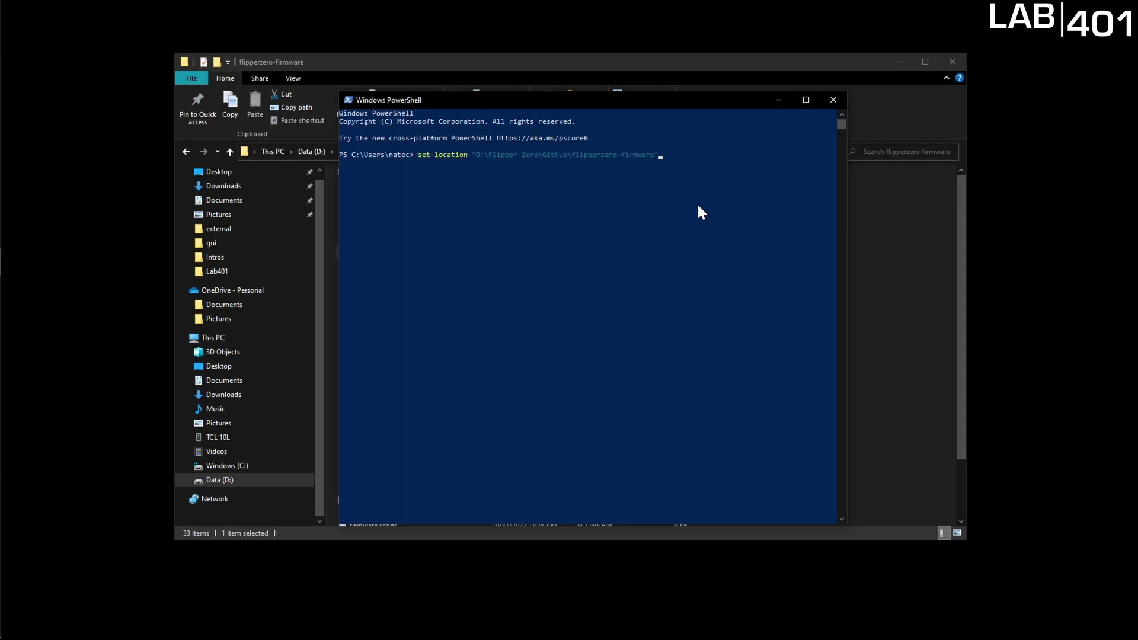
{"action": "key", "text": "Return"}
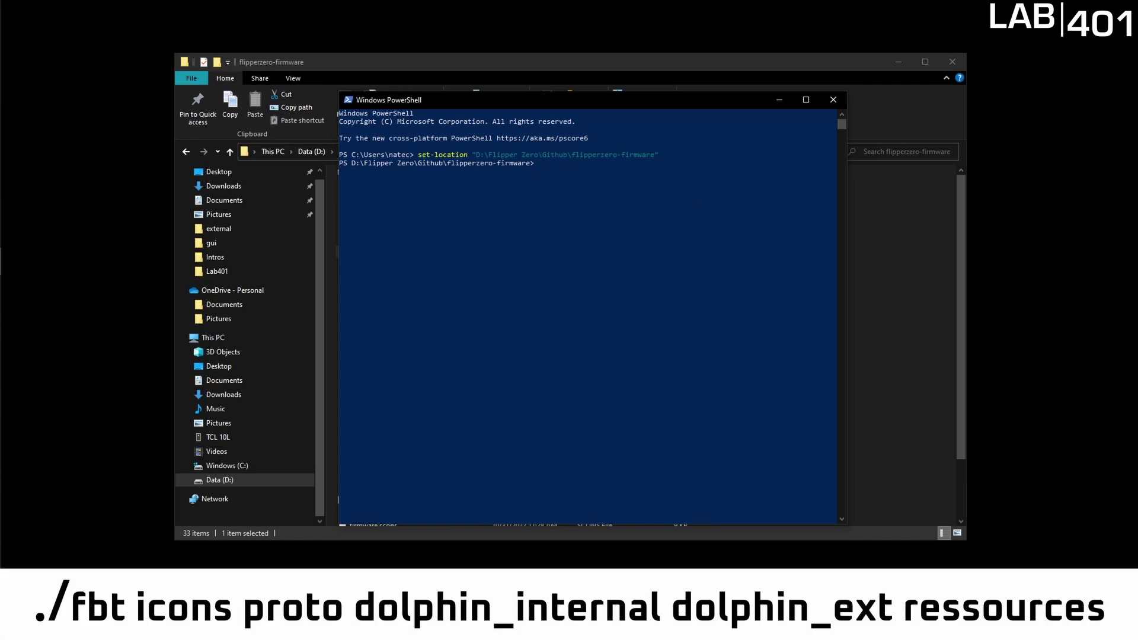
- Run ./fbt icons proto dolphin_internal dolphin_ext resources, then close PowerShell
{"action": "type", "text": "./fbt icons proto dolphin_internal dolphin_ext resources"}
{"action": "key", "text": "Return"}
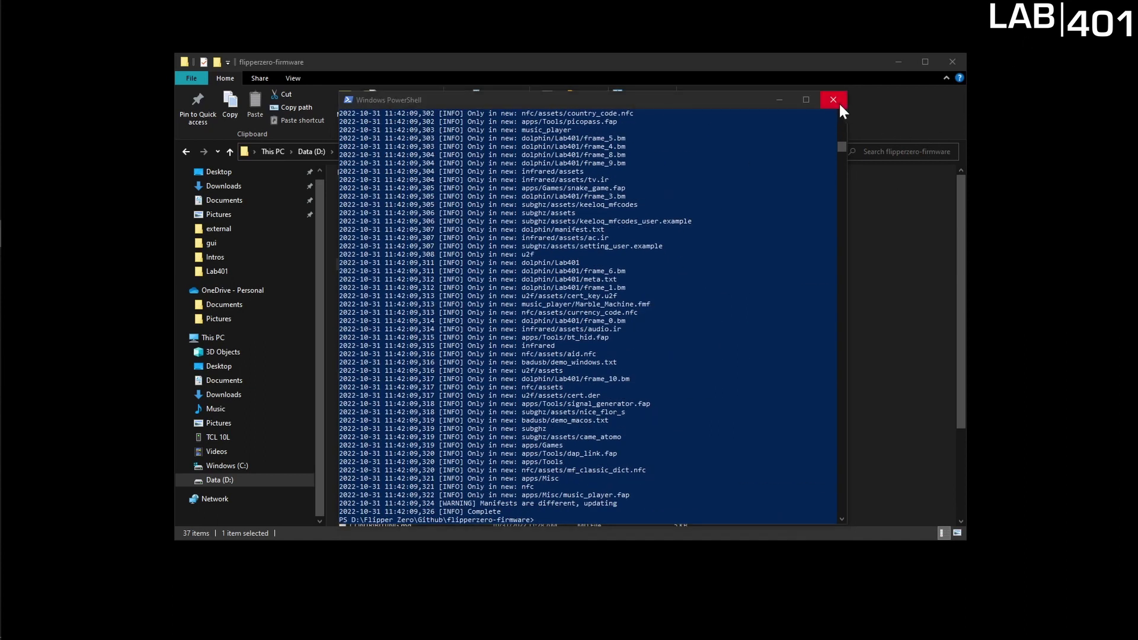
{"action": "left_click", "coordinate": [838, 103]}
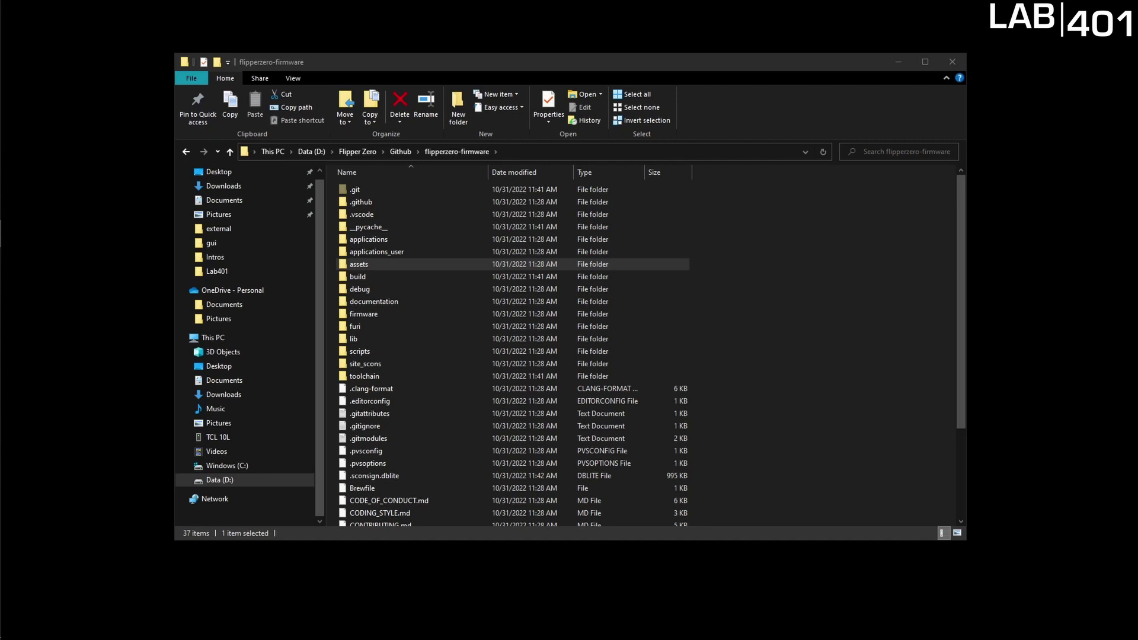
- Check the compiled frames in assets\resources\dolphin\Lab401, then select Lab401 and manifest.txt
{"action": "double_click", "coordinate": [413, 266]}
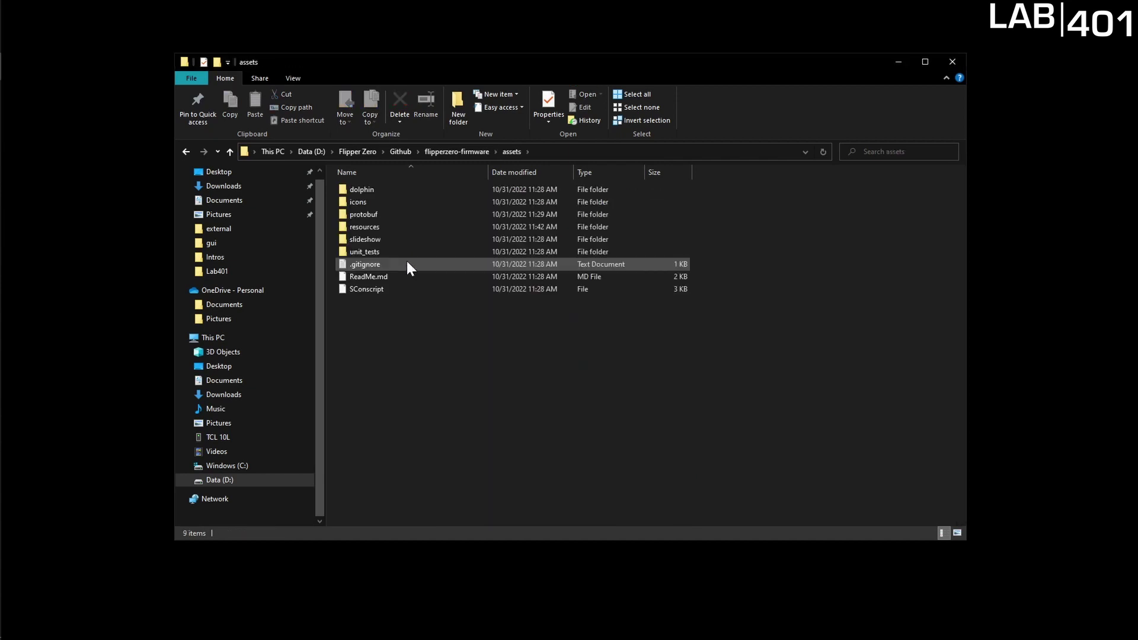
{"action": "double_click", "coordinate": [387, 227]}
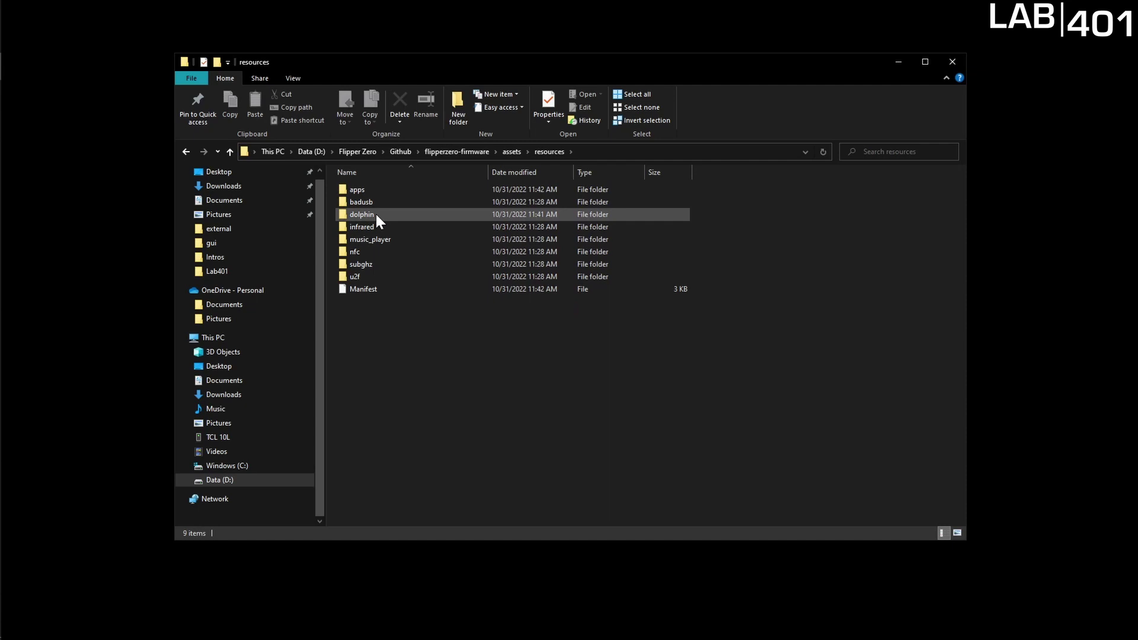
{"action": "double_click", "coordinate": [375, 213]}
{"action": "double_click", "coordinate": [367, 190]}
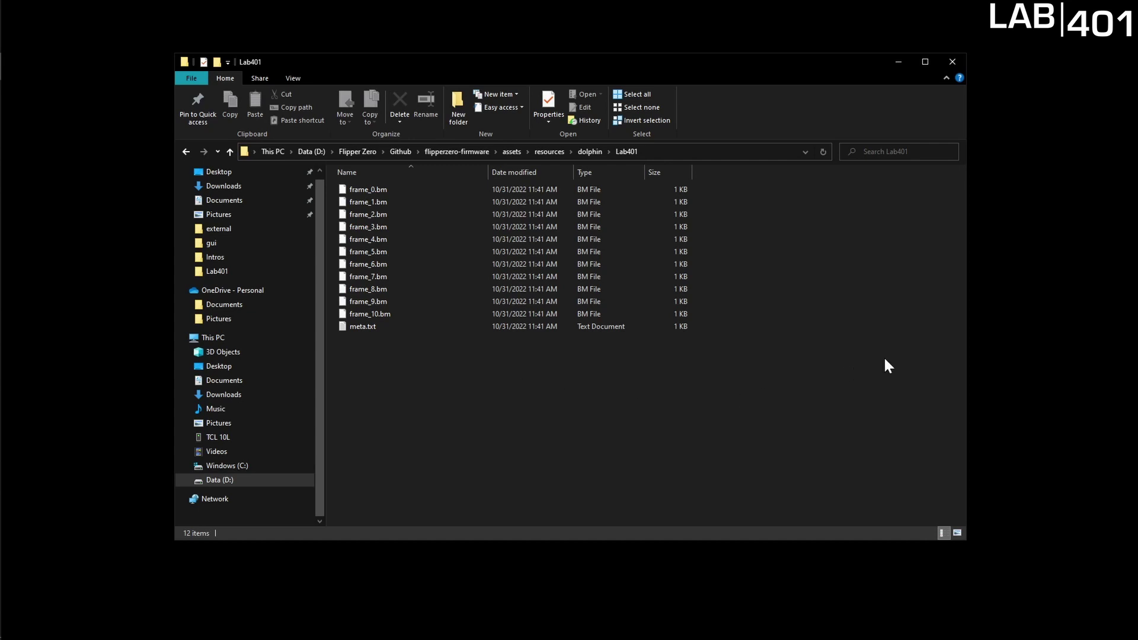
{"action": "key", "text": "alt+Left"}
{"action": "left_click_drag", "start_coordinate": [409, 281], "coordinate": [369, 189]}
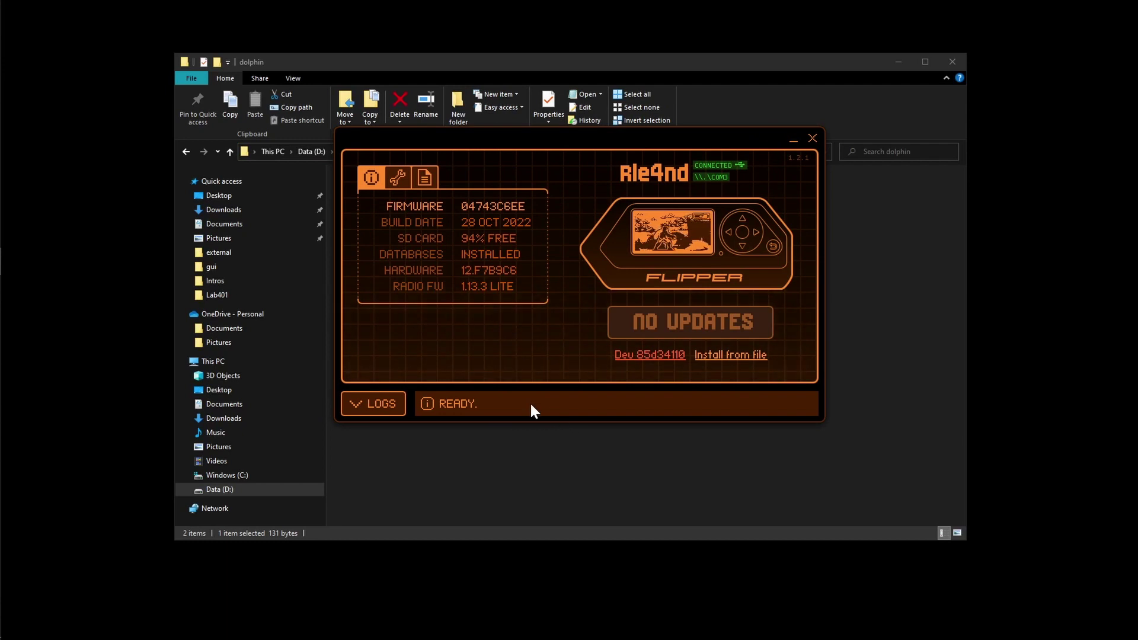
- Open SD Card/dolphin in qFlipper's file manager
{"action": "left_click", "coordinate": [433, 177]}
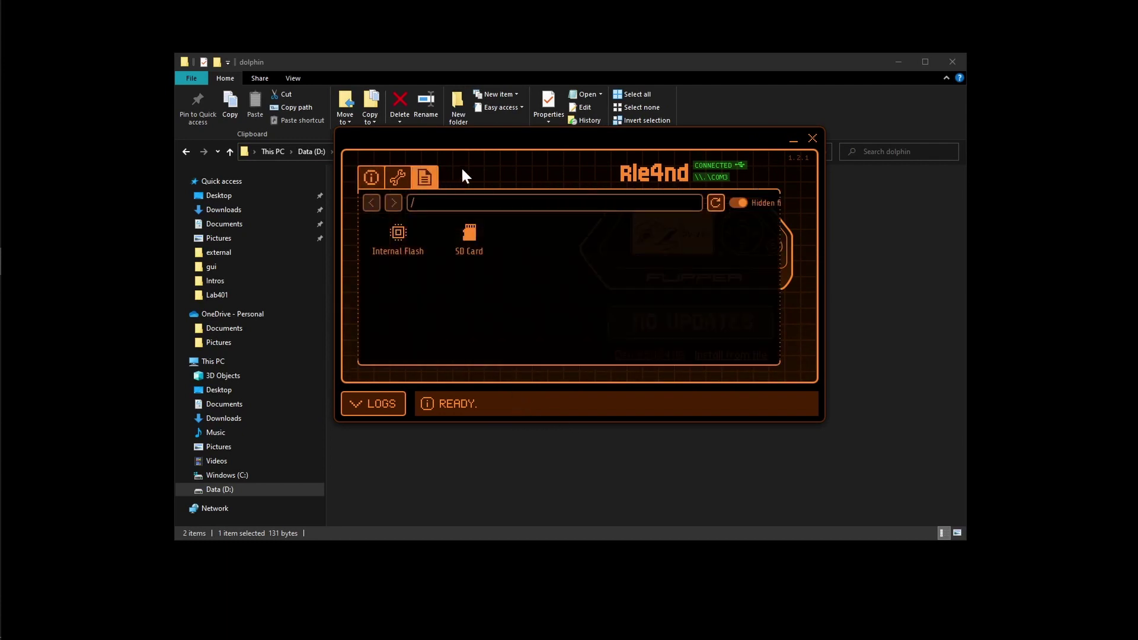
{"action": "double_click", "coordinate": [472, 244]}
{"action": "double_click", "coordinate": [539, 236]}
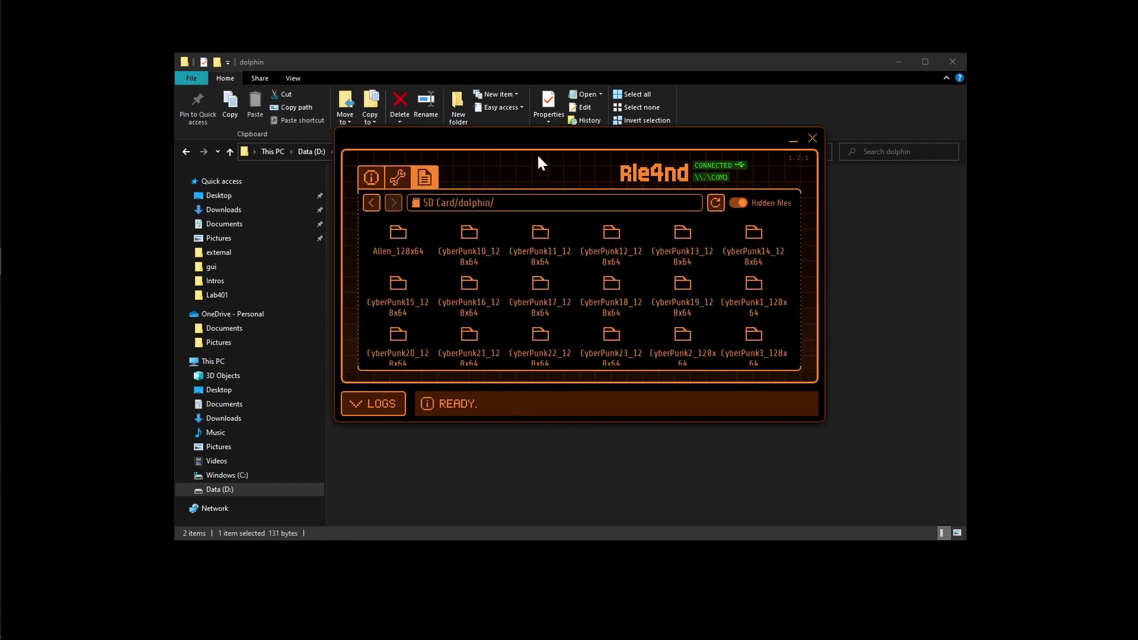
- Upload Lab401 and manifest.txt from Explorer into the SD card's dolphin folder
{"action": "left_click_drag", "start_coordinate": [546, 149], "coordinate": [883, 320]}
{"action": "left_click", "coordinate": [403, 247]}
{"action": "left_click_drag", "start_coordinate": [403, 248], "coordinate": [1010, 461]}
{"action": "left_click_drag", "start_coordinate": [1012, 314], "coordinate": [620, 190]}
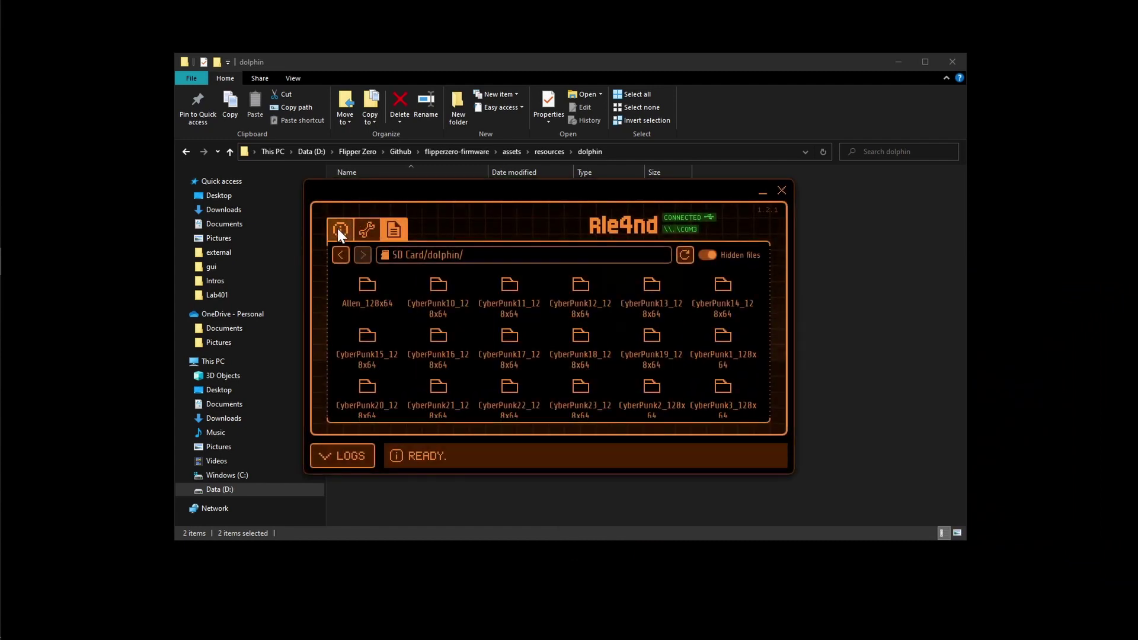
- Stream the Flipper's screen to see the LAB|401 animation
{"action": "left_click", "coordinate": [338, 228]}
{"action": "left_click", "coordinate": [656, 300]}
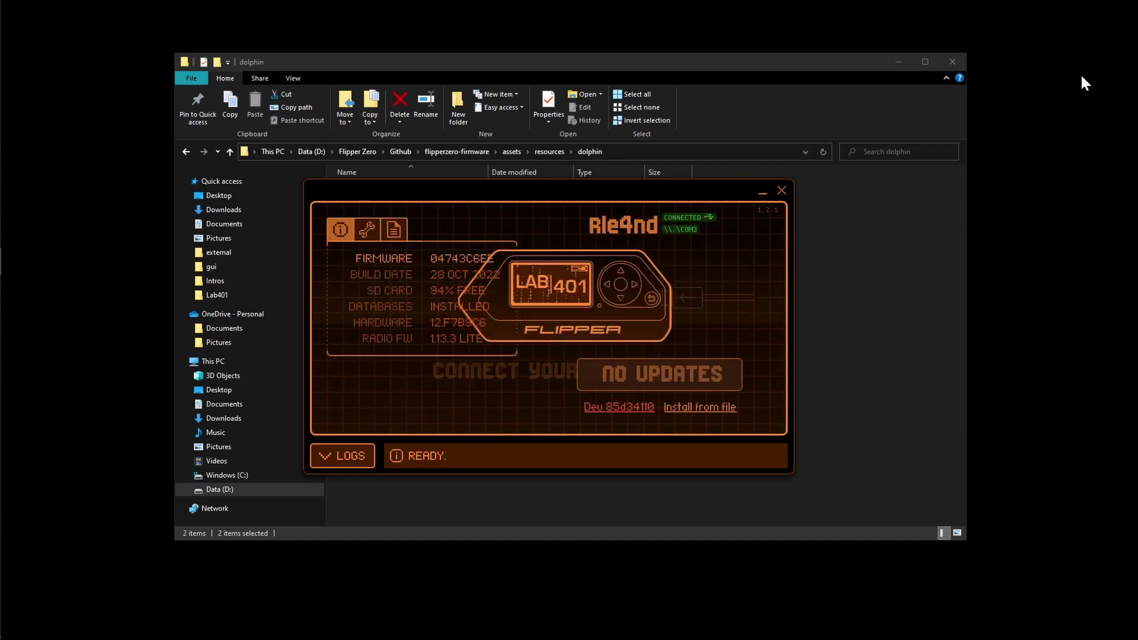
{"action": "left_click", "coordinate": [685, 312]}
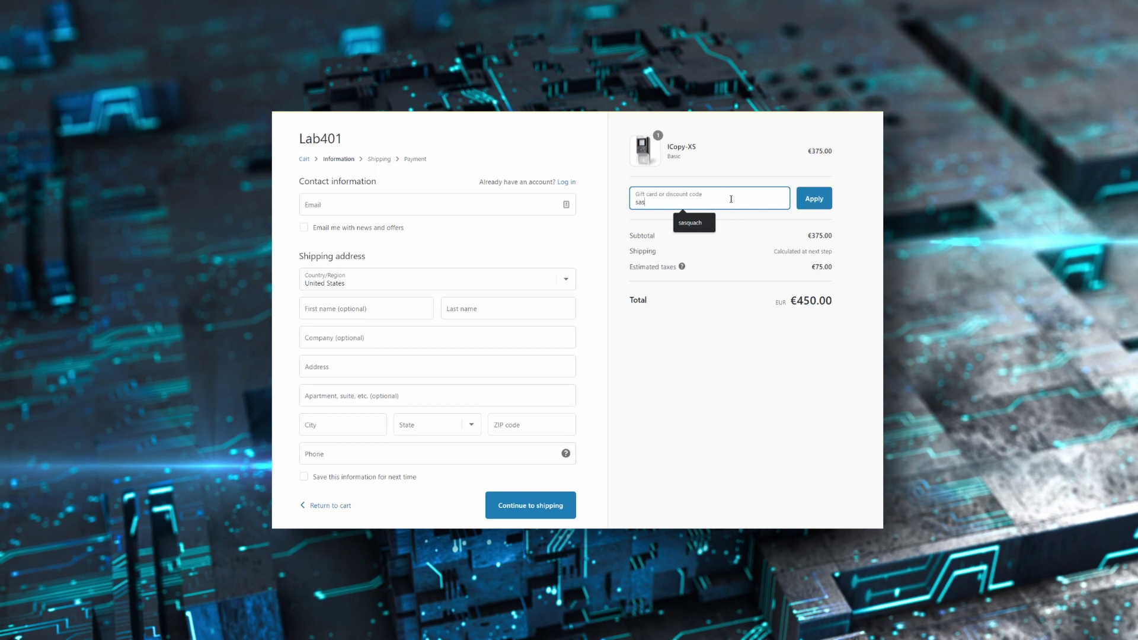
- Apply the discount code 'sasquach' to the iCopy-XS checkout order
{"action": "type", "text": "quach"}
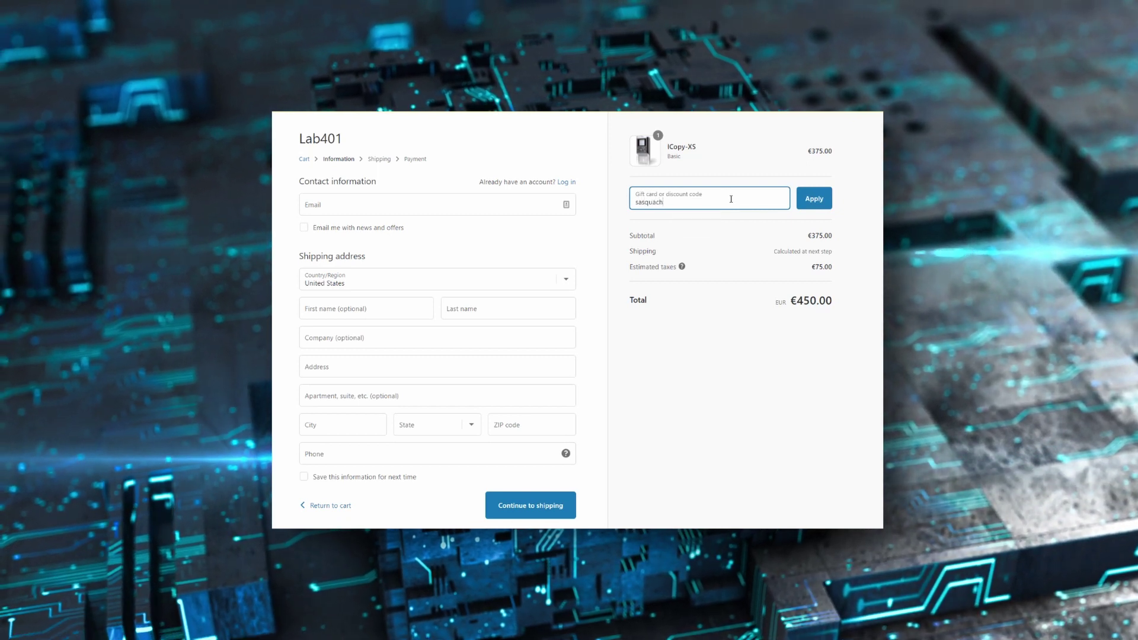
{"action": "left_click", "coordinate": [814, 199]}
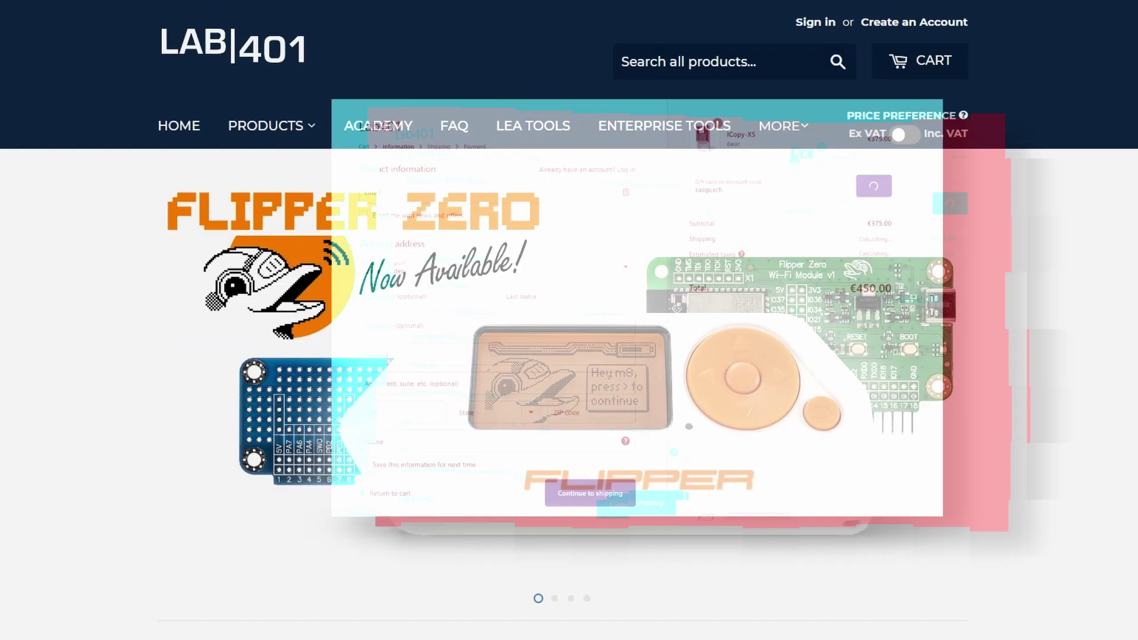